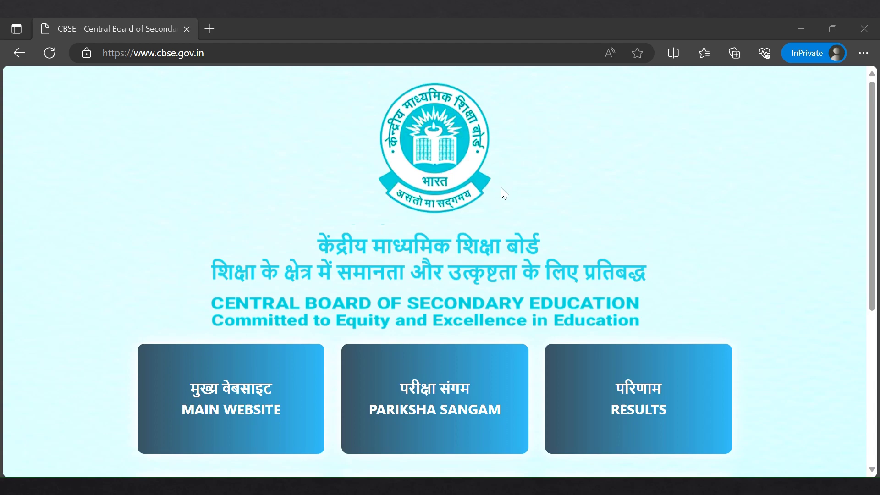
# - Open the main CBSE website (MAIN WEBSITE link) in a new tab
pyautogui.click(278, 408)
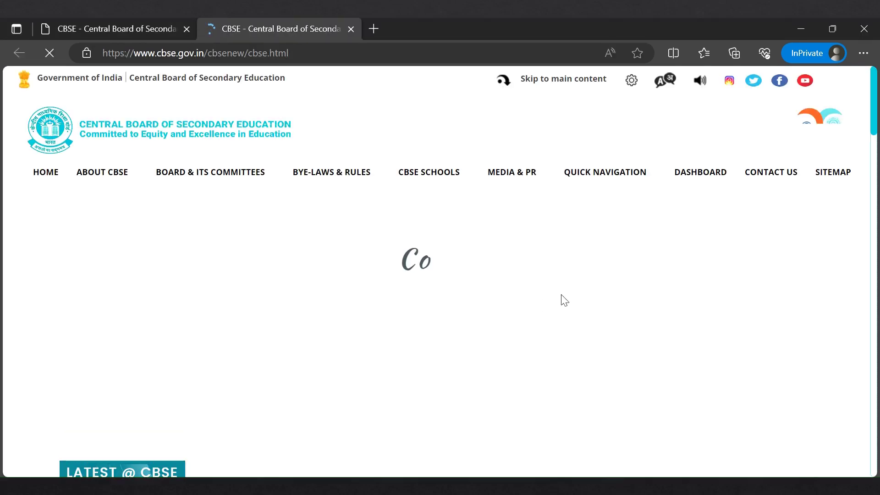
pyautogui.scroll(-2, 674, 322)
pyautogui.scroll(-5, 673, 323)
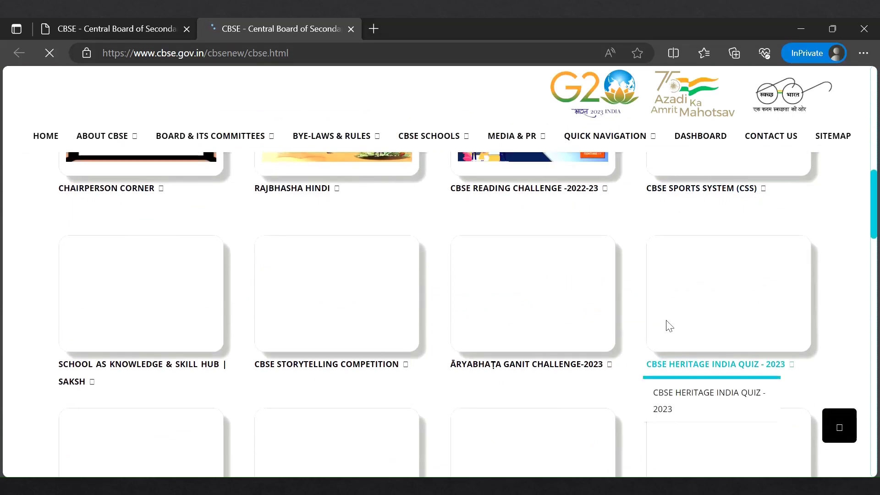
pyautogui.scroll(-4, 638, 374)
pyautogui.scroll(-1, 638, 376)
pyautogui.scroll(-3, 638, 375)
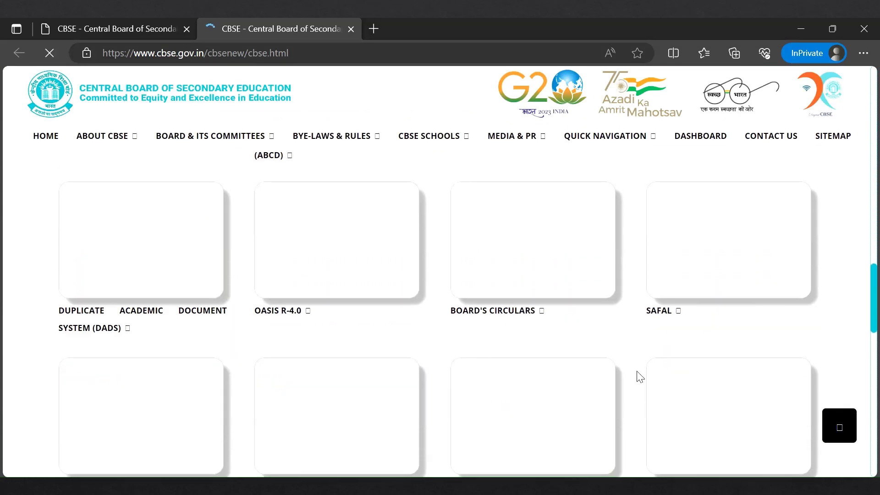
pyautogui.scroll(-2, 638, 375)
pyautogui.scroll(-1, 639, 375)
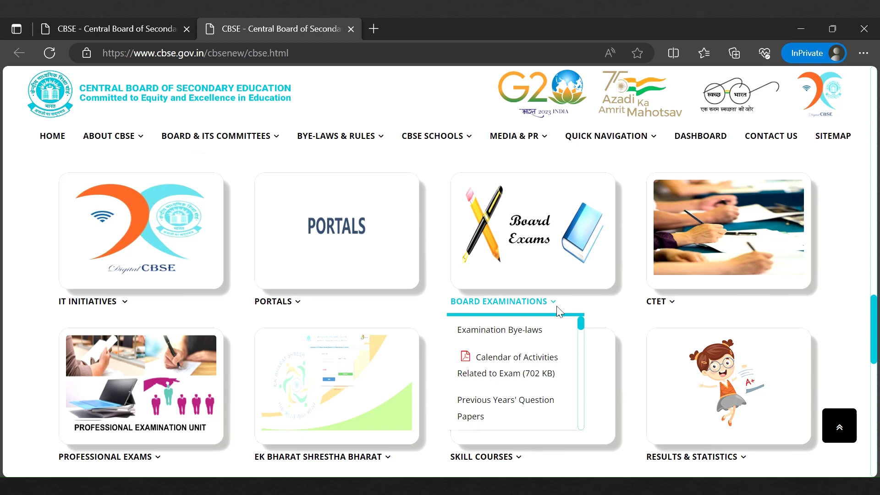
# - Go to Previous Years Question Papers and expand the Examination 2023 entry
pyautogui.click(519, 407)
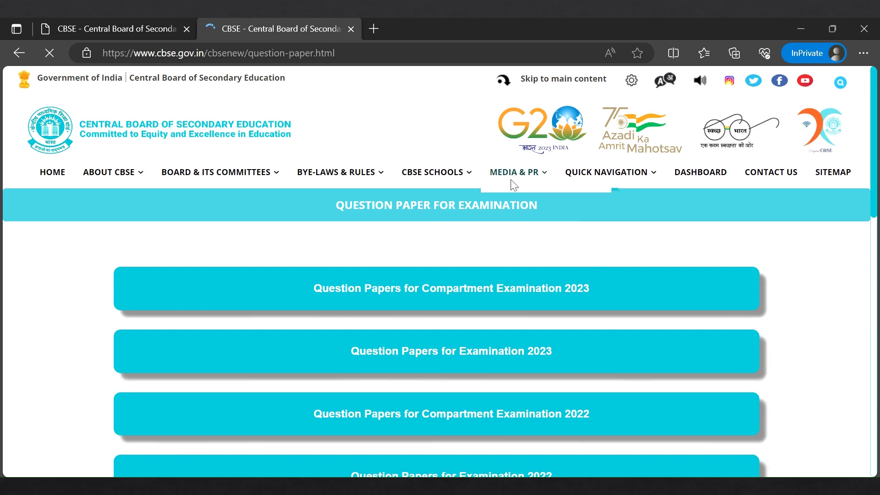
pyautogui.scroll(-3, 714, 301)
pyautogui.scroll(-3, 714, 301)
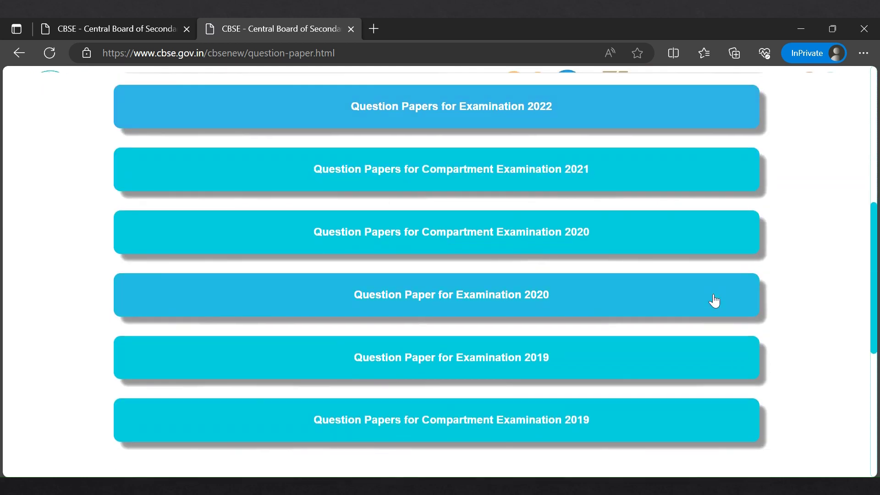
pyautogui.scroll(6, 714, 300)
pyautogui.scroll(-3, 714, 301)
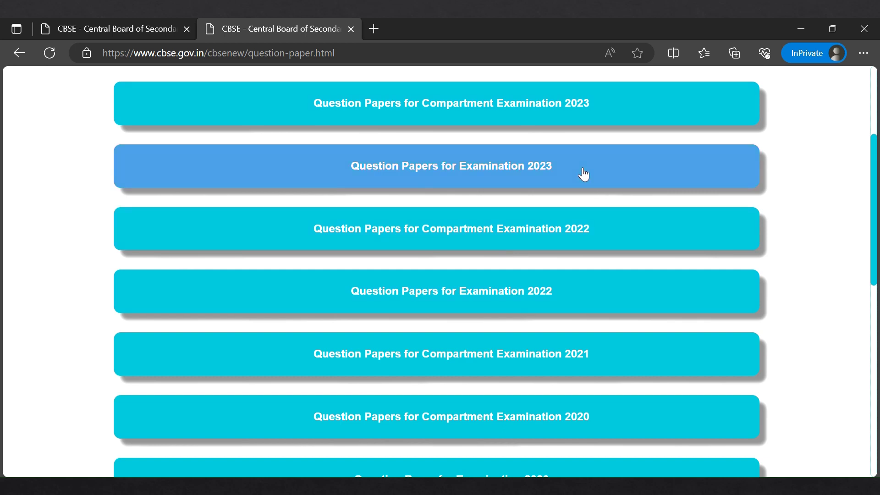
pyautogui.click(522, 171)
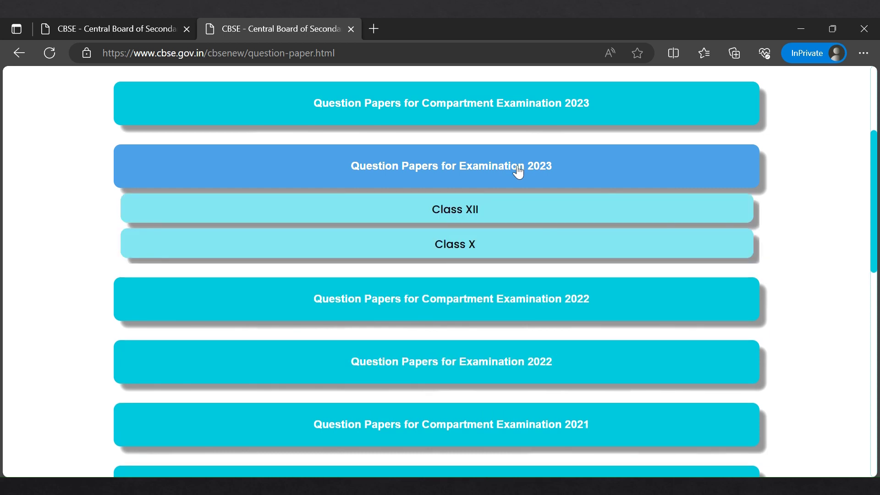
# - View the Class XII 2023 subject paper table, then collapse the 2023 accordion
pyautogui.click(455, 210)
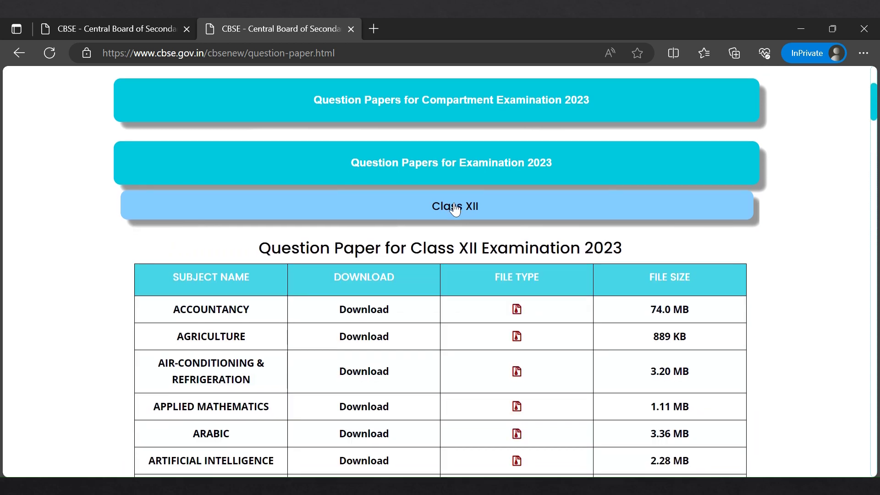
pyautogui.scroll(-4, 455, 210)
pyautogui.scroll(-3, 453, 216)
pyautogui.scroll(-3, 454, 216)
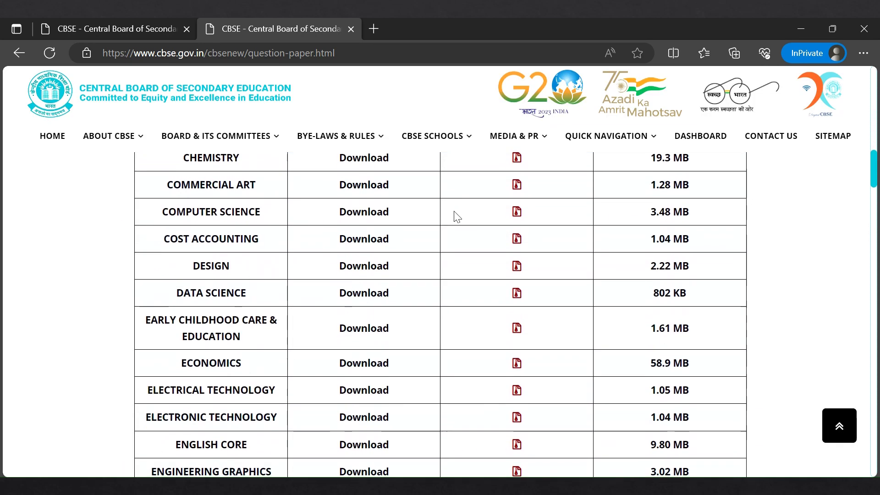
pyautogui.scroll(-3, 454, 216)
pyautogui.scroll(-3, 454, 216)
pyautogui.scroll(-3, 453, 216)
pyautogui.scroll(-3, 454, 216)
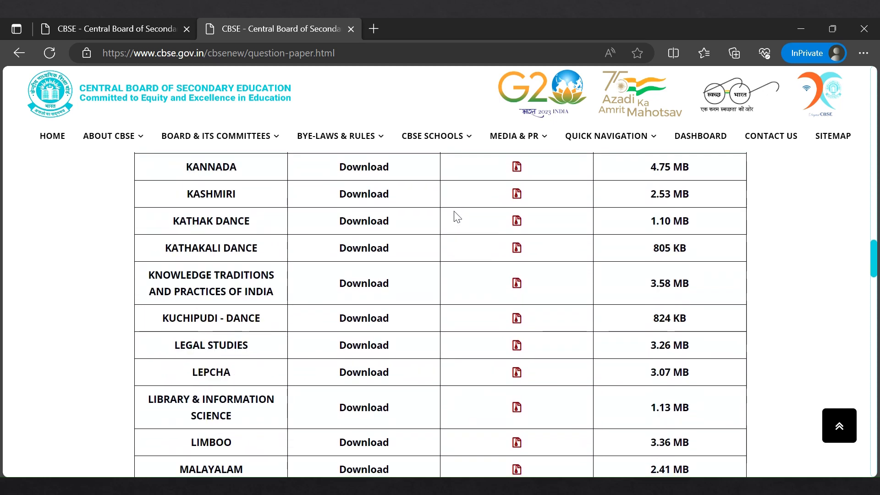
pyautogui.scroll(-2, 454, 216)
pyautogui.scroll(-3, 447, 218)
pyautogui.scroll(-3, 427, 226)
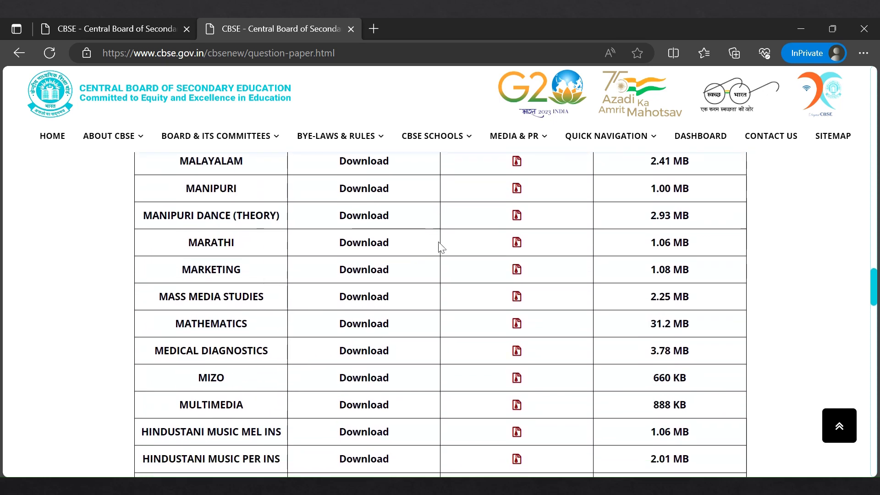
pyautogui.scroll(-3, 441, 248)
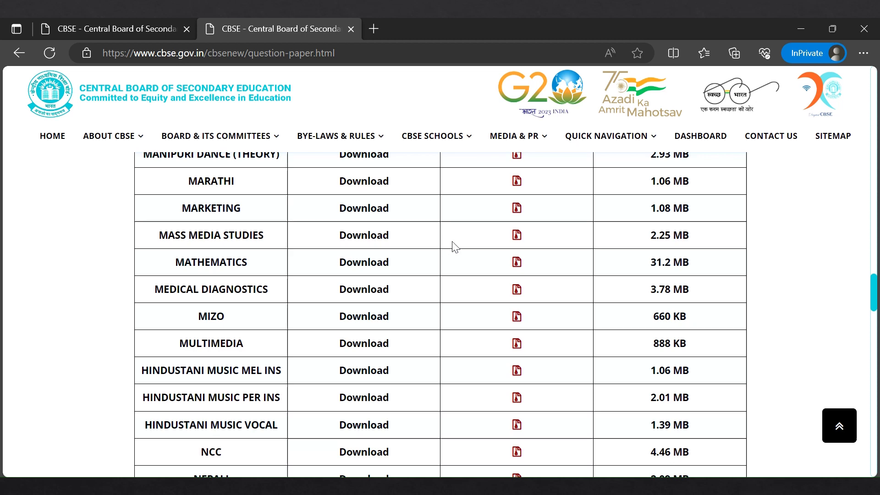
pyautogui.scroll(-3, 412, 241)
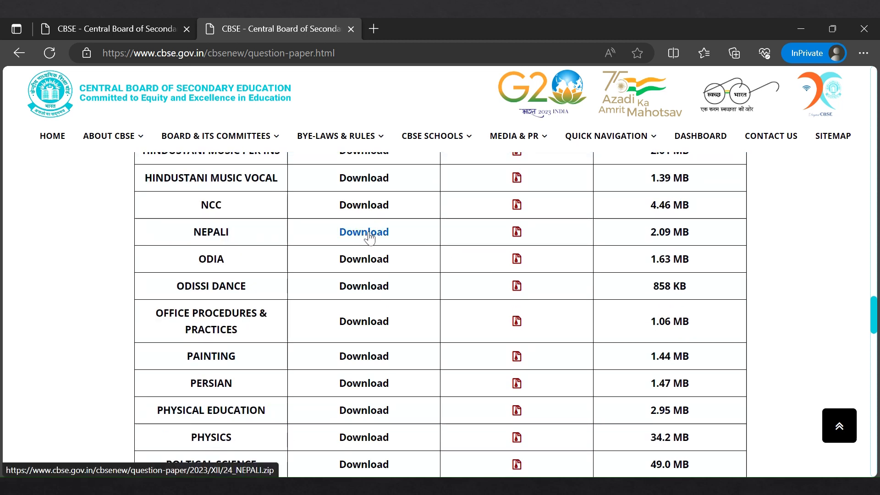
pyautogui.scroll(-7, 367, 237)
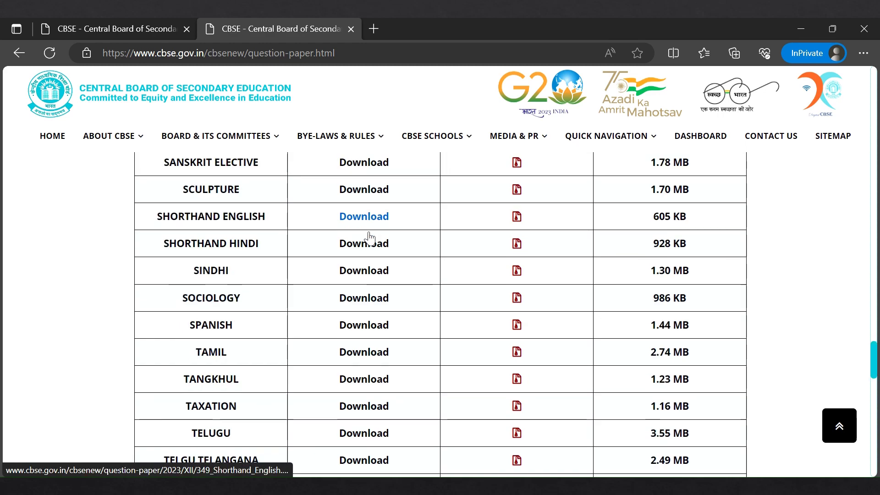
pyautogui.scroll(-5, 368, 234)
pyautogui.scroll(-4, 371, 236)
pyautogui.scroll(4, 495, 228)
pyautogui.scroll(5, 495, 229)
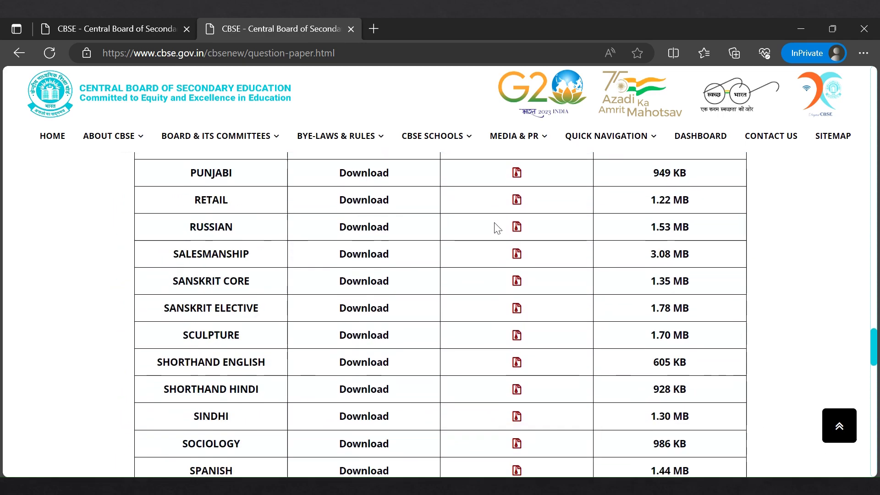
pyautogui.scroll(5, 495, 229)
pyautogui.scroll(5, 495, 229)
pyautogui.scroll(5, 495, 228)
pyautogui.scroll(3, 495, 228)
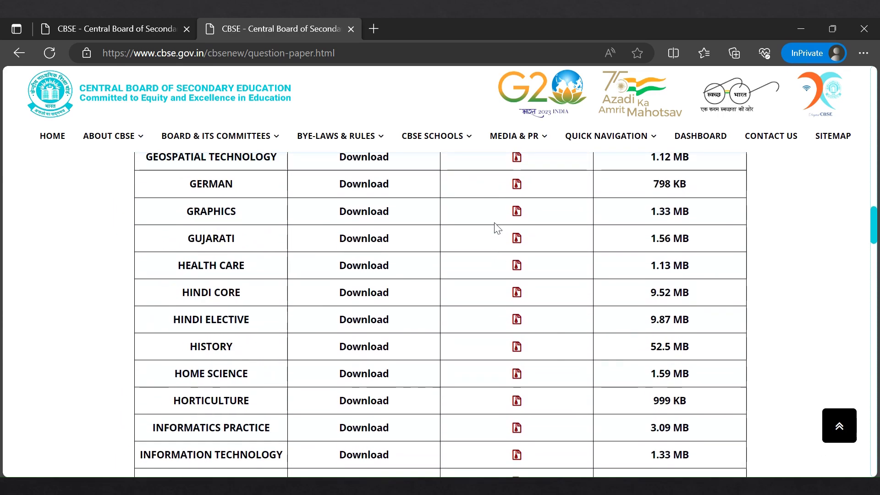
pyautogui.scroll(5, 496, 228)
pyautogui.scroll(5, 495, 228)
pyautogui.scroll(5, 496, 228)
pyautogui.scroll(5, 496, 228)
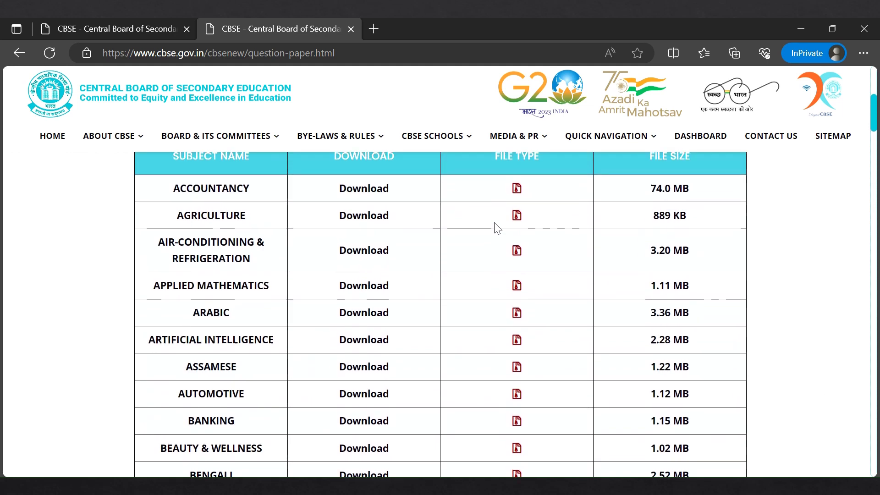
pyautogui.scroll(4, 495, 228)
pyautogui.click(509, 296)
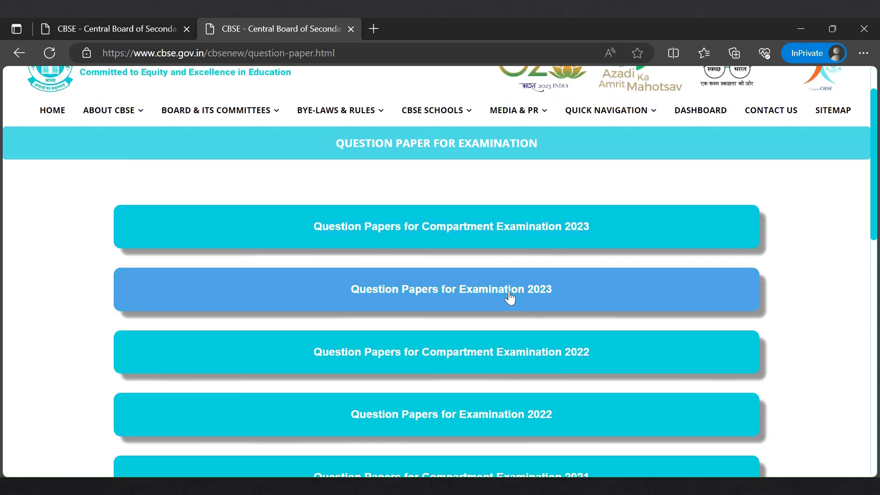
# - Close the question papers tab and open the Curriculum 2023-24 page in a new tab
pyautogui.click(351, 29)
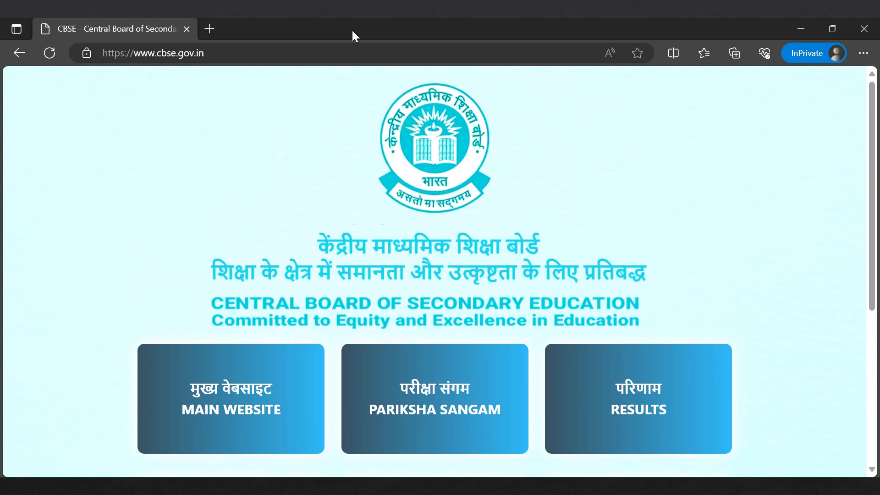
pyautogui.scroll(-4, 487, 236)
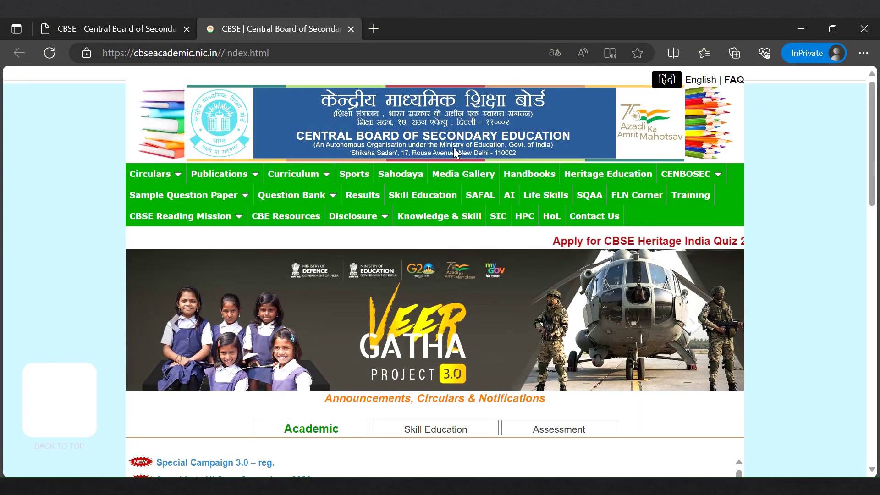
pyautogui.click(313, 175)
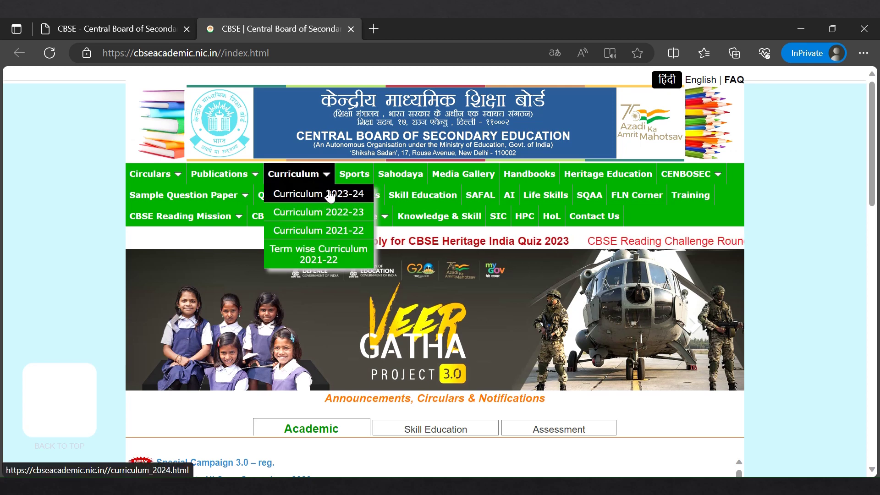
pyautogui.click(324, 193)
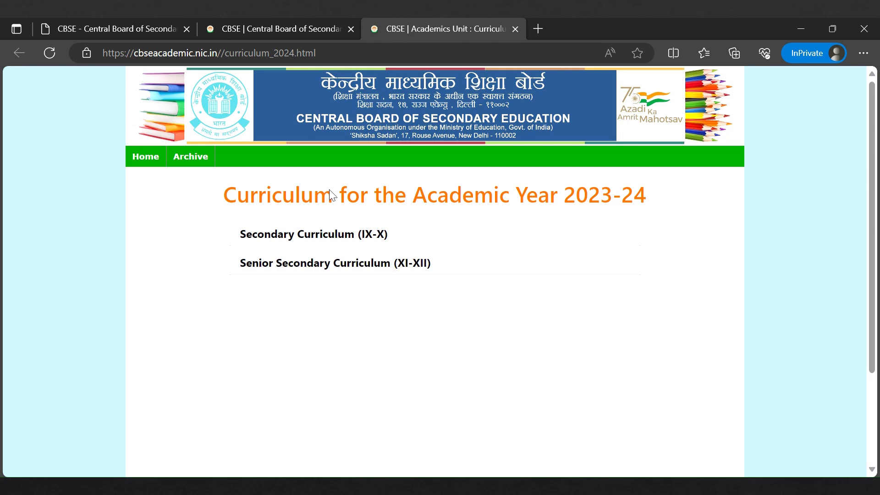
# - Expand the Senior Secondary Curriculum (XI-XII) with its Languages (Group-L) and Academic Electives (Group-A) lists
pyautogui.click(397, 269)
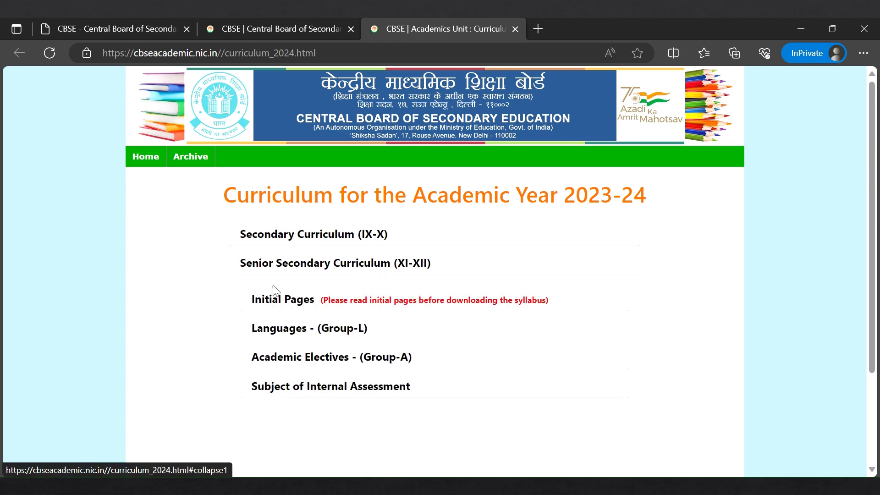
pyautogui.click(324, 330)
pyautogui.scroll(-5, 329, 337)
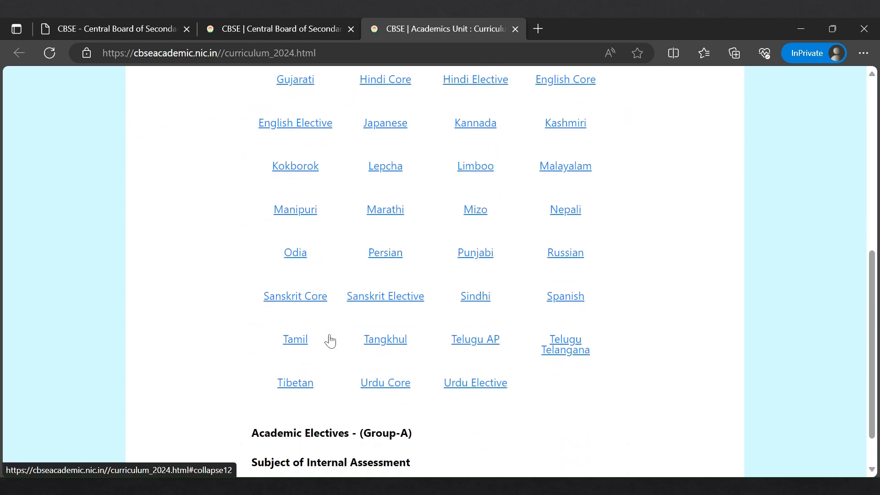
pyautogui.scroll(-1, 332, 344)
pyautogui.click(357, 382)
pyautogui.scroll(-2, 453, 325)
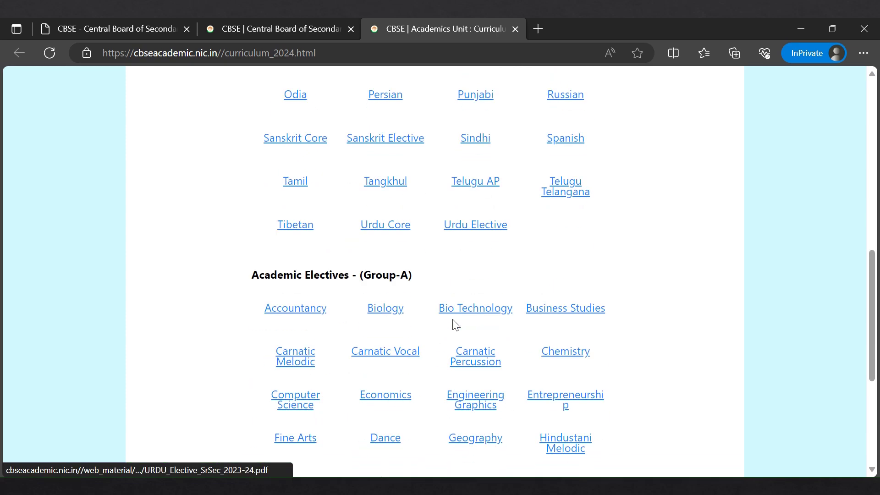
pyautogui.scroll(-3, 454, 325)
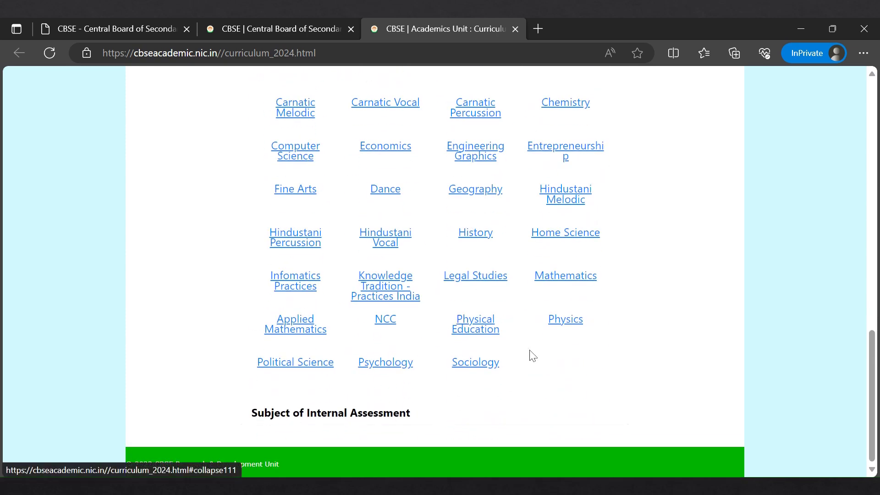
pyautogui.scroll(5, 530, 353)
pyautogui.scroll(6, 530, 353)
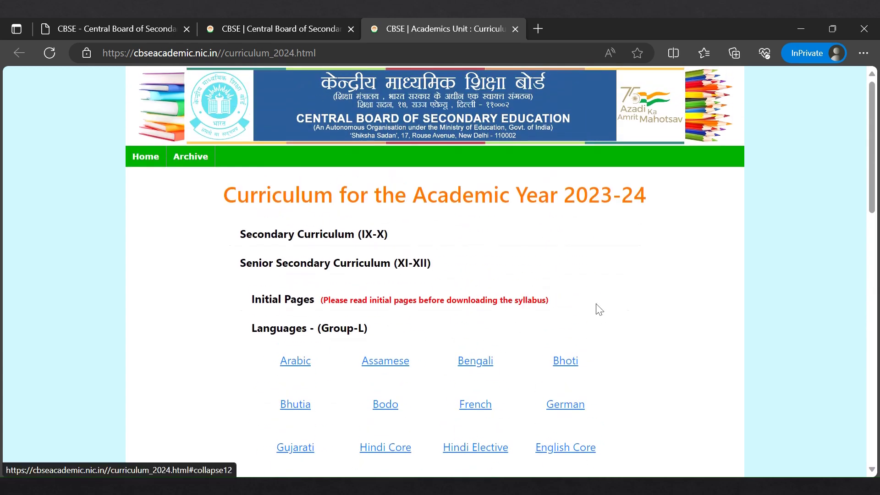
# - Switch back to the CBSE Academic home page tab for the Sample Question Paper menu
pyautogui.click(292, 19)
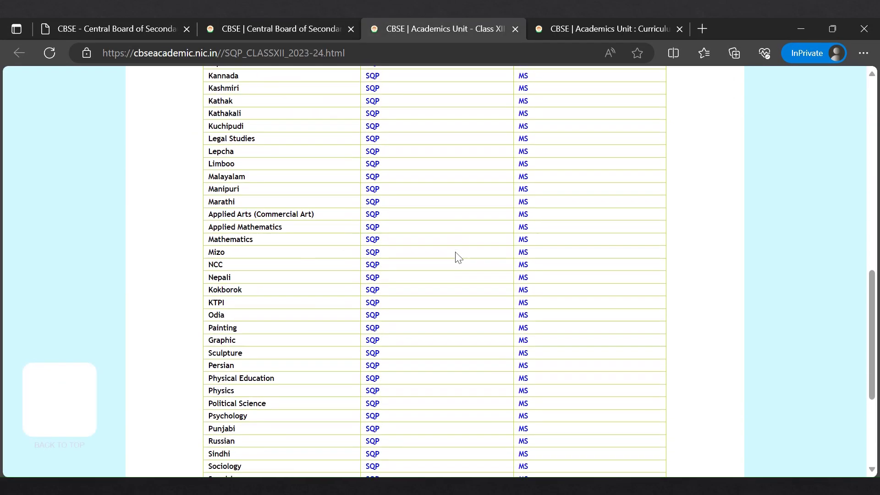
pyautogui.scroll(-3, 455, 257)
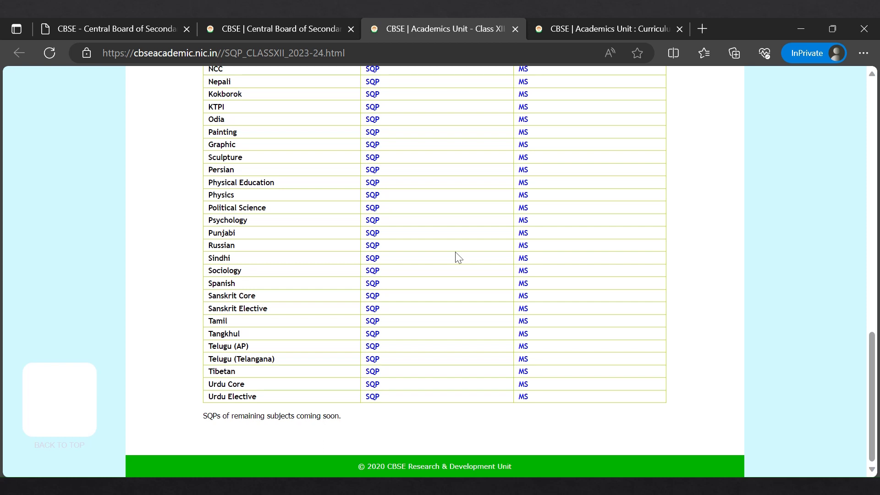
pyautogui.scroll(6, 455, 257)
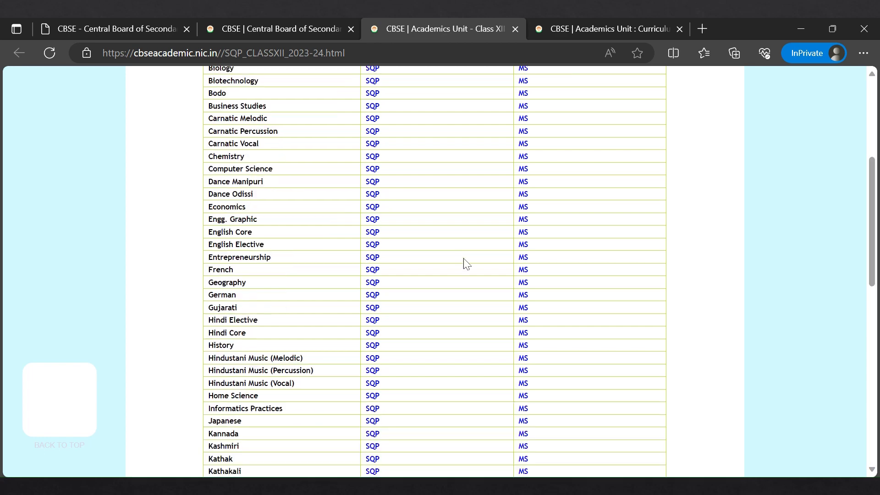
pyautogui.scroll(6, 463, 264)
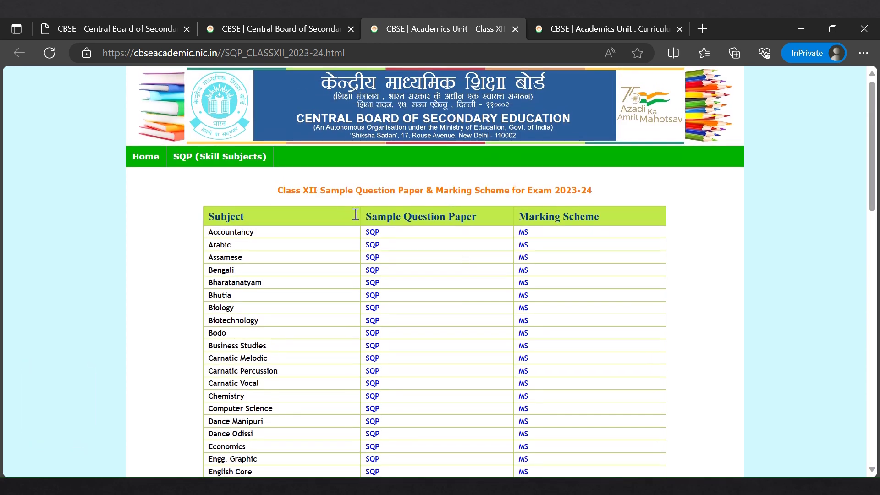
pyautogui.scroll(-3, 469, 245)
pyautogui.scroll(3, 470, 245)
pyautogui.scroll(-4, 587, 290)
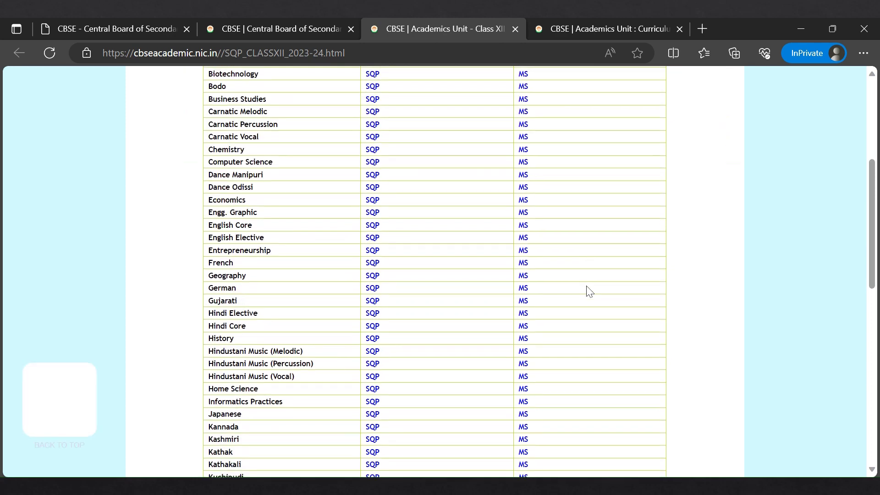
pyautogui.scroll(-4, 587, 290)
pyautogui.scroll(-3, 588, 291)
pyautogui.scroll(-2, 587, 290)
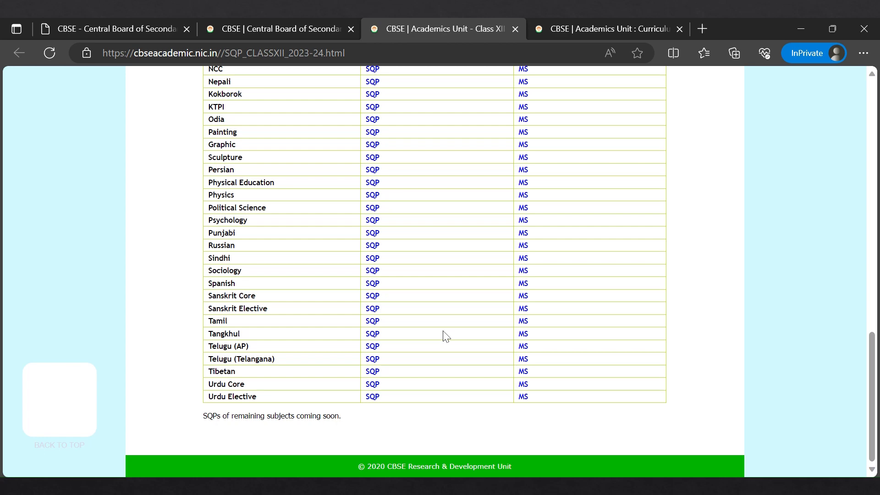
pyautogui.scroll(1, 443, 337)
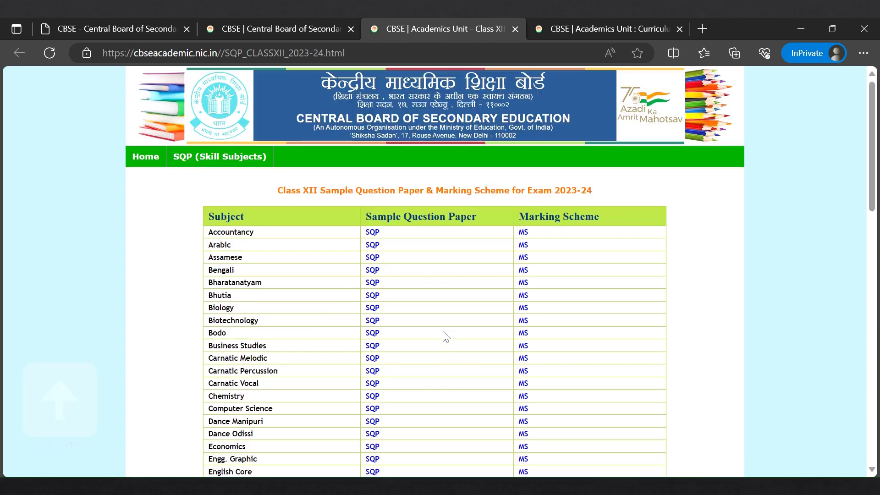
# - View the Class XII Question Bank subject list, then go back to the home page
pyautogui.click(283, 28)
pyautogui.moveTo(296, 195)
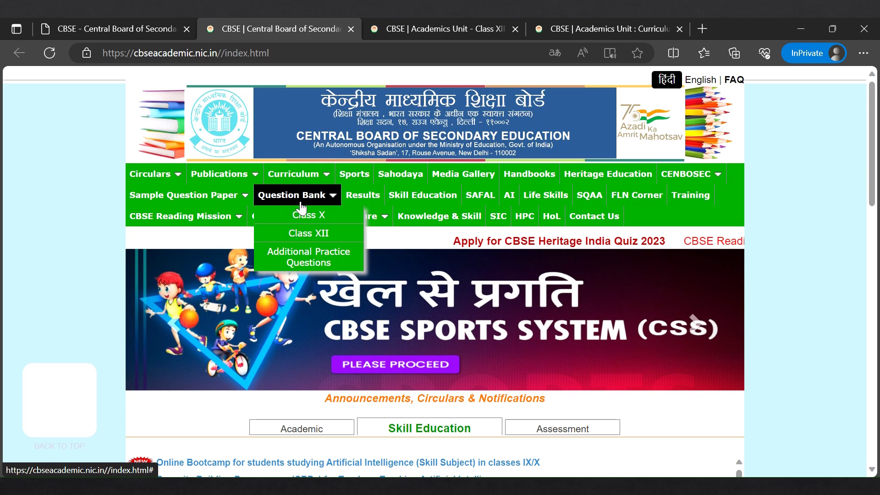
pyautogui.click(312, 233)
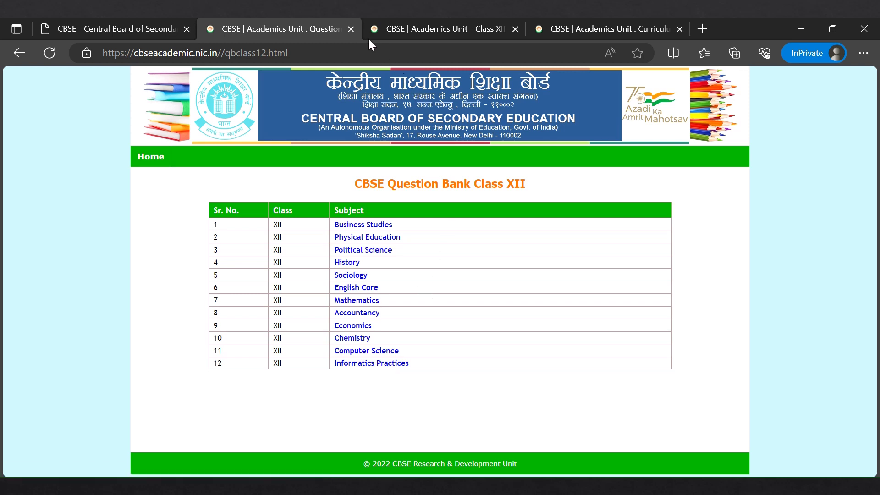
pyautogui.click(22, 56)
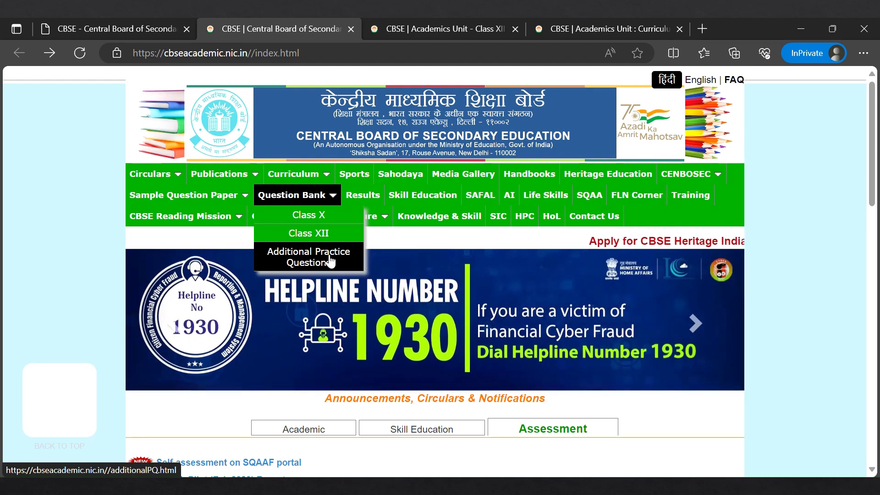
pyautogui.click(331, 261)
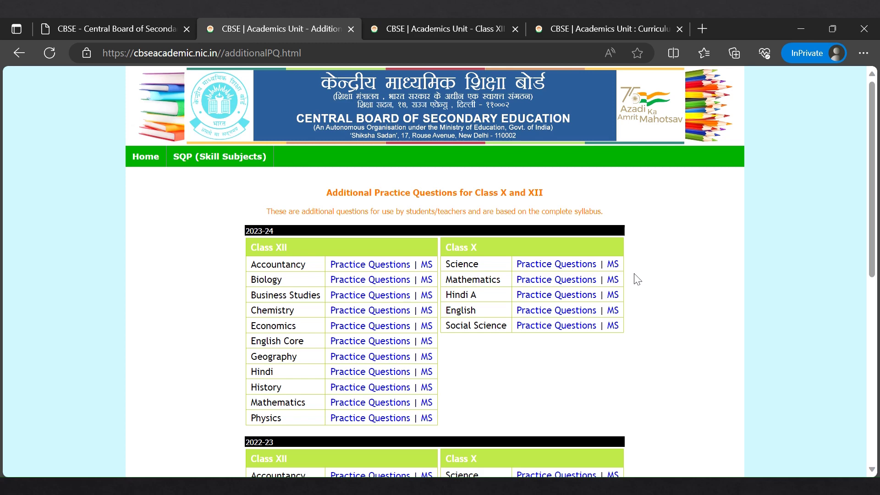
pyautogui.scroll(-1, 414, 217)
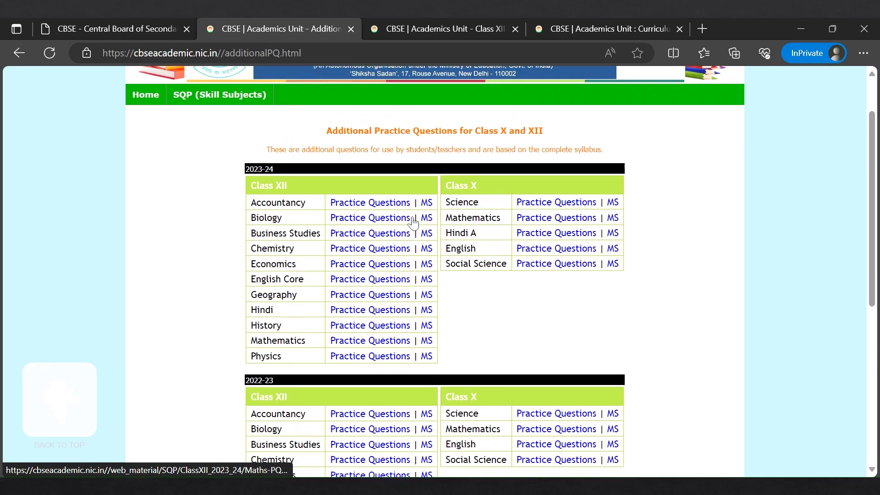
pyautogui.scroll(1, 413, 221)
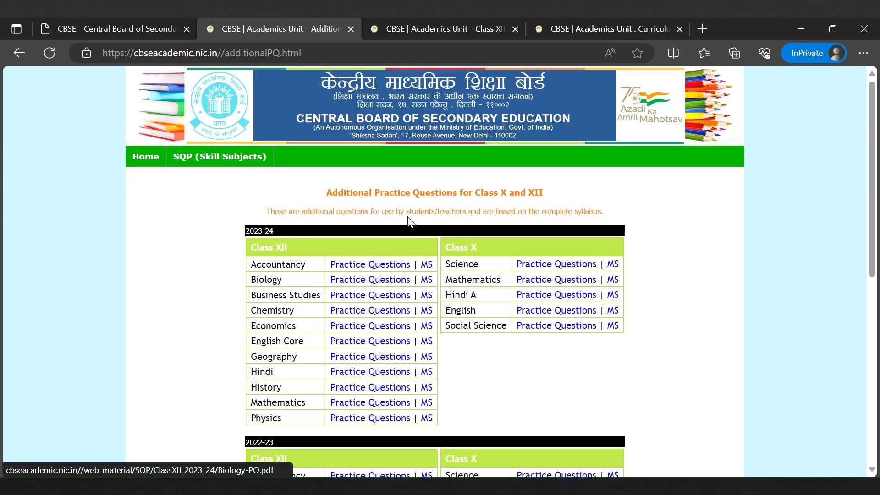
pyautogui.click(18, 52)
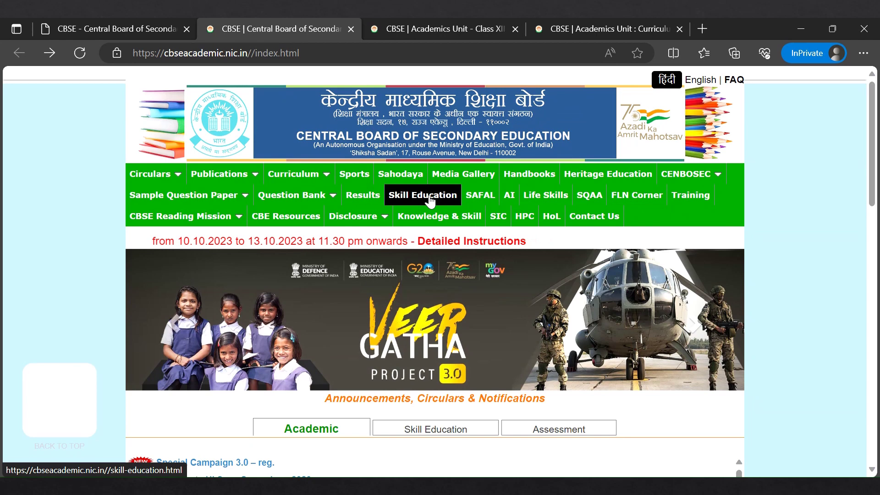
# - In the Skill Education curriculum page, expand the Senior Secondary XI-XII (2023-24) subjects and go to the Books page
pyautogui.click(424, 195)
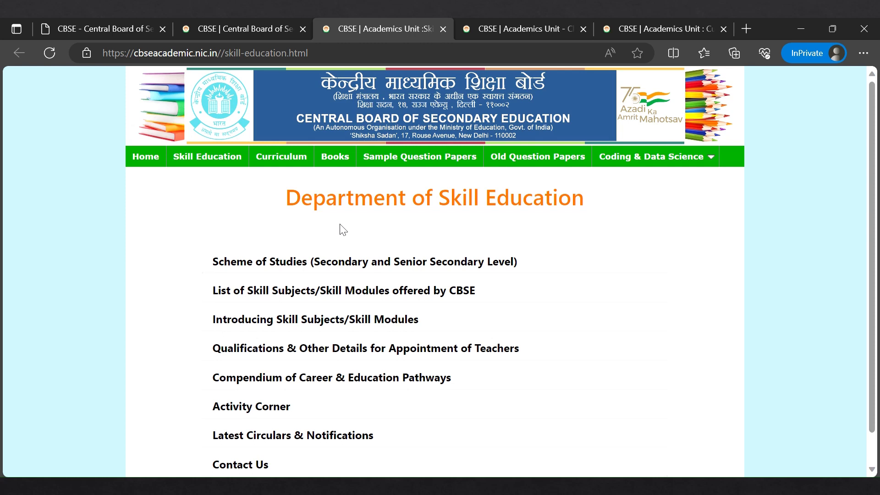
pyautogui.click(292, 163)
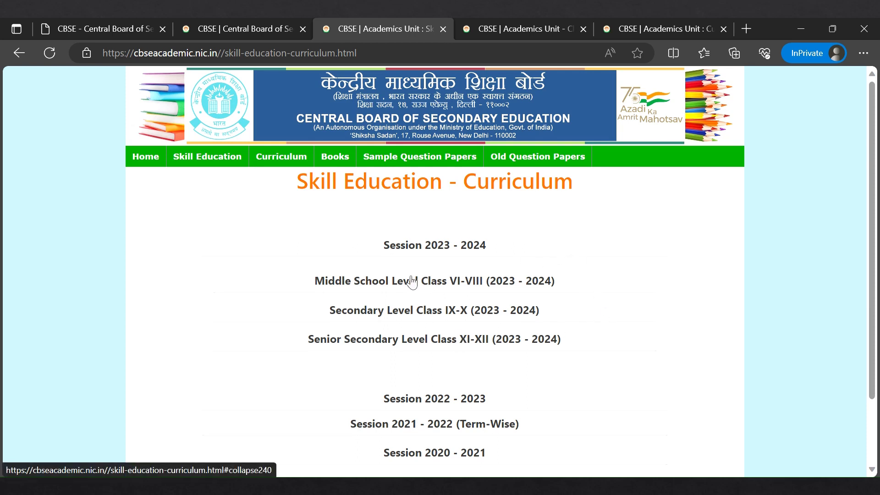
pyautogui.click(472, 344)
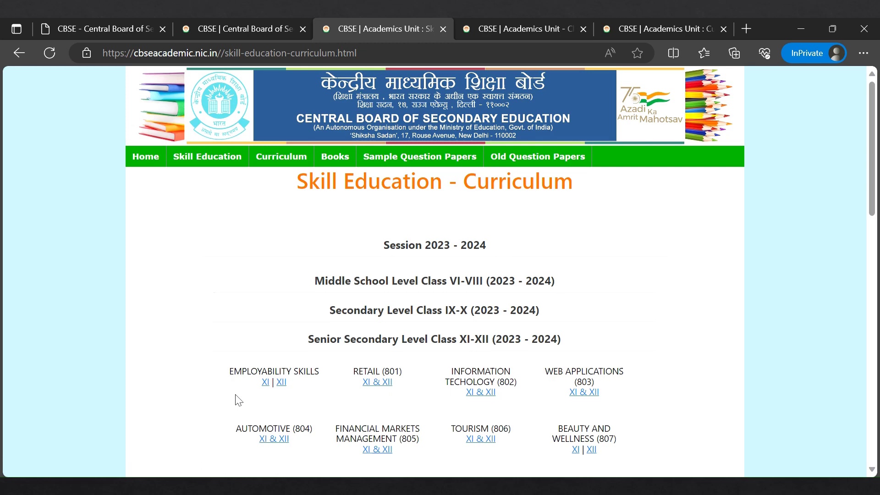
pyautogui.scroll(-1, 616, 396)
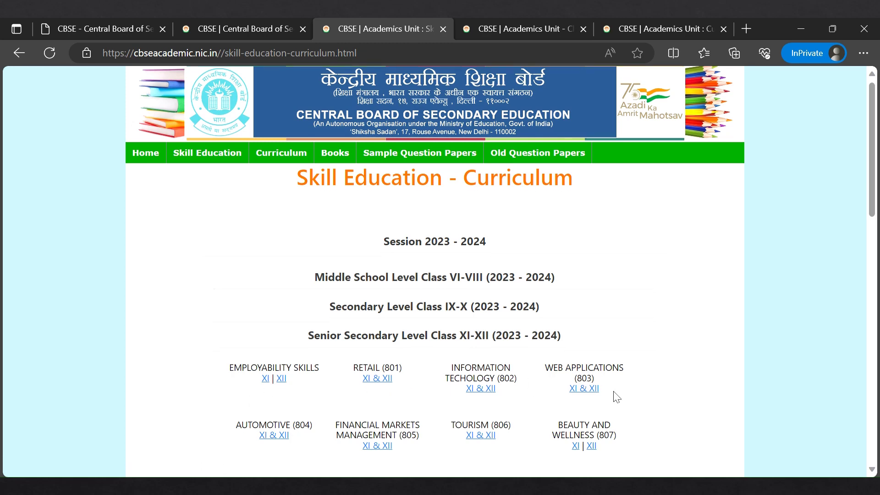
pyautogui.scroll(-2, 615, 397)
pyautogui.scroll(-2, 560, 296)
pyautogui.scroll(-2, 561, 296)
pyautogui.scroll(5, 561, 302)
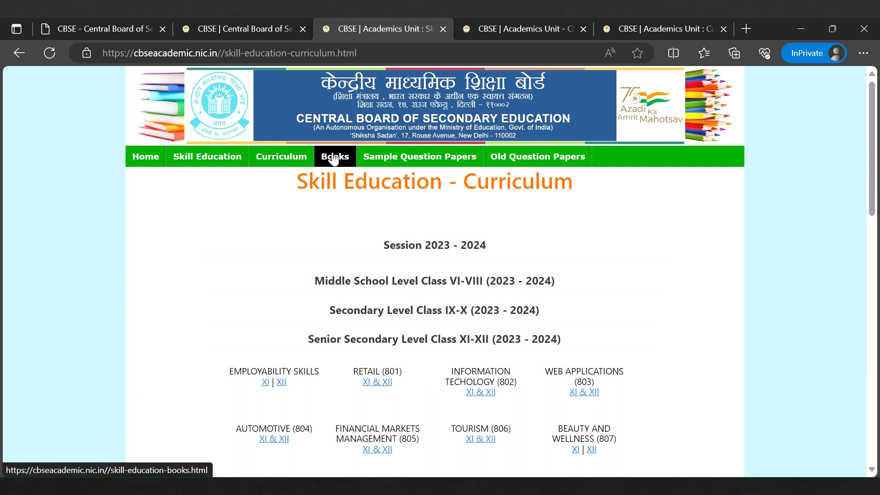
pyautogui.click(334, 158)
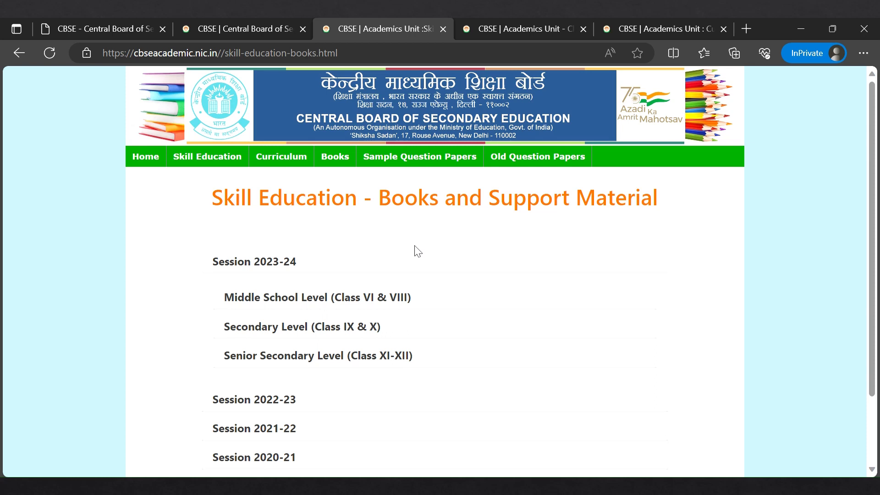
pyautogui.scroll(-1, 415, 251)
# - Toggle the 2023-24 Middle School, Secondary and Senior Secondary book lists, ending with Senior Secondary (XI-XII) expanded
pyautogui.click(371, 215)
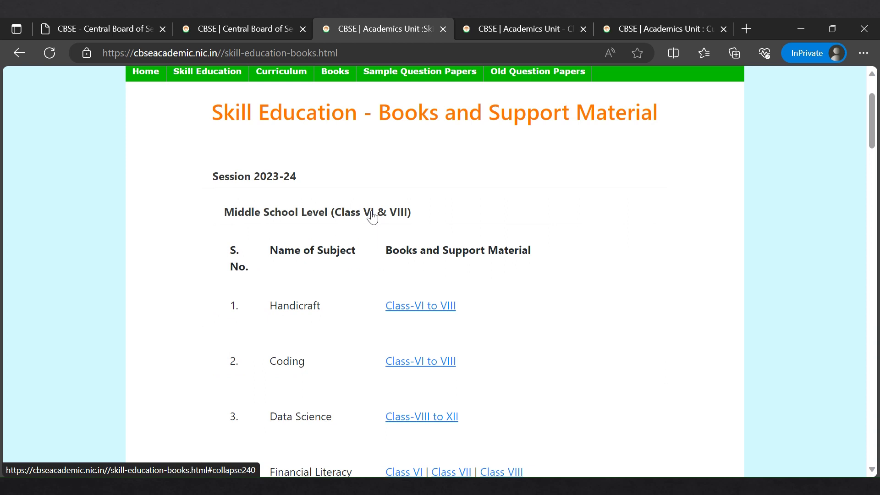
pyautogui.click(372, 215)
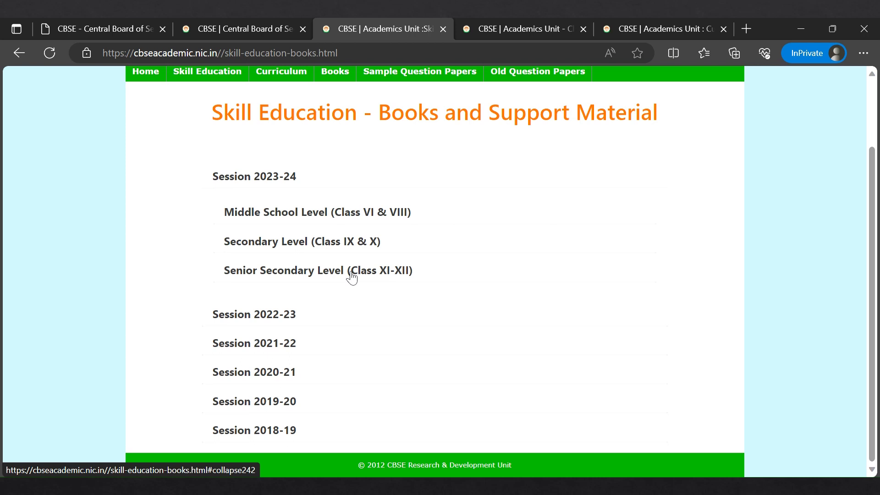
pyautogui.click(351, 273)
pyautogui.scroll(-1, 440, 278)
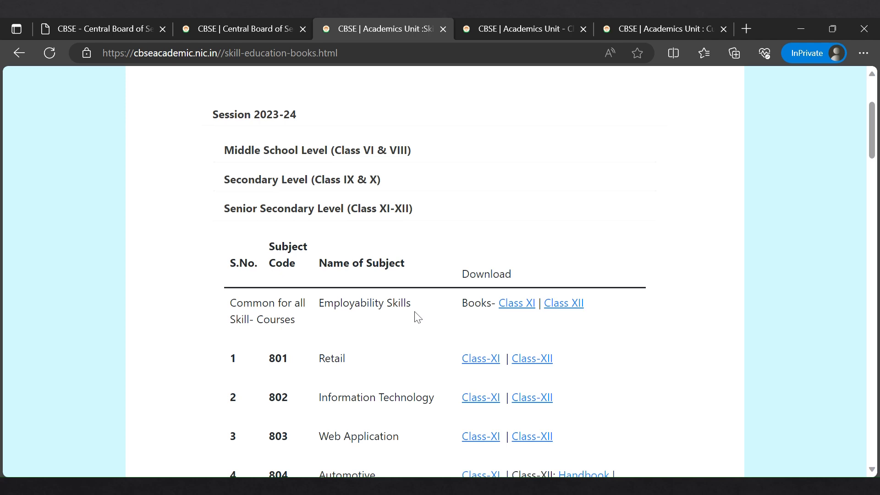
pyautogui.click(359, 184)
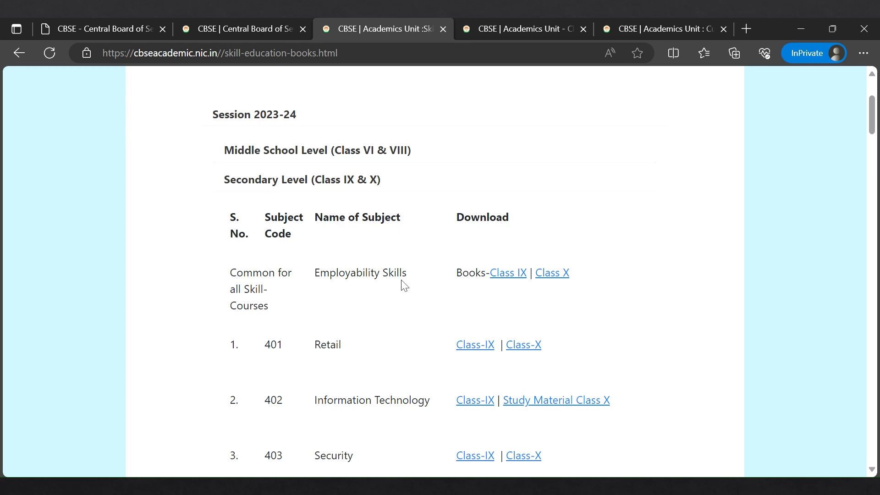
pyautogui.scroll(-1, 415, 378)
pyautogui.scroll(-2, 415, 378)
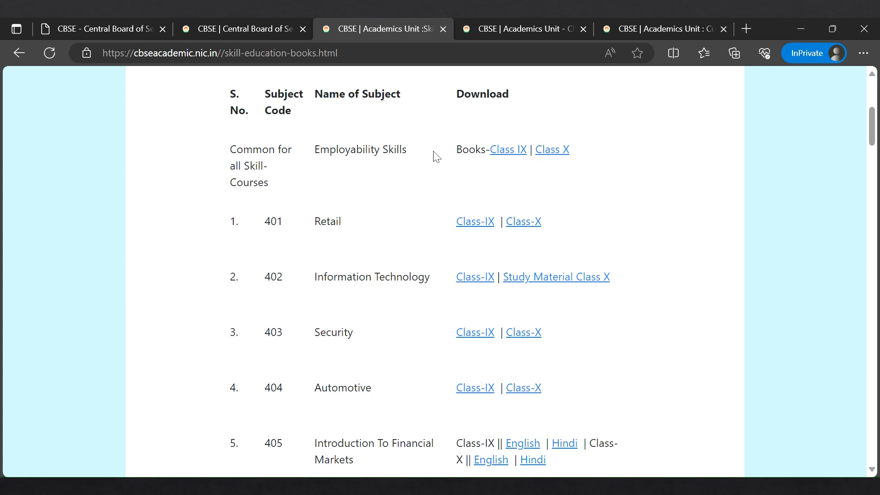
pyautogui.scroll(2, 433, 158)
pyautogui.click(362, 192)
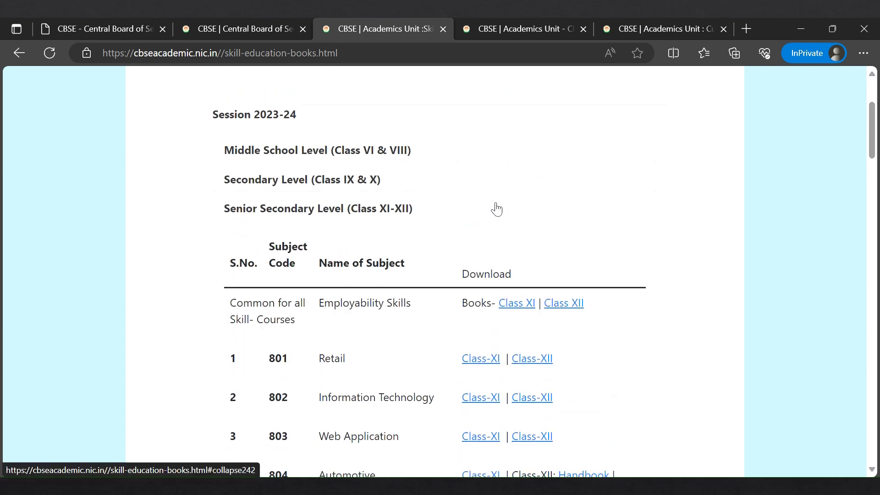
pyautogui.scroll(-2, 495, 208)
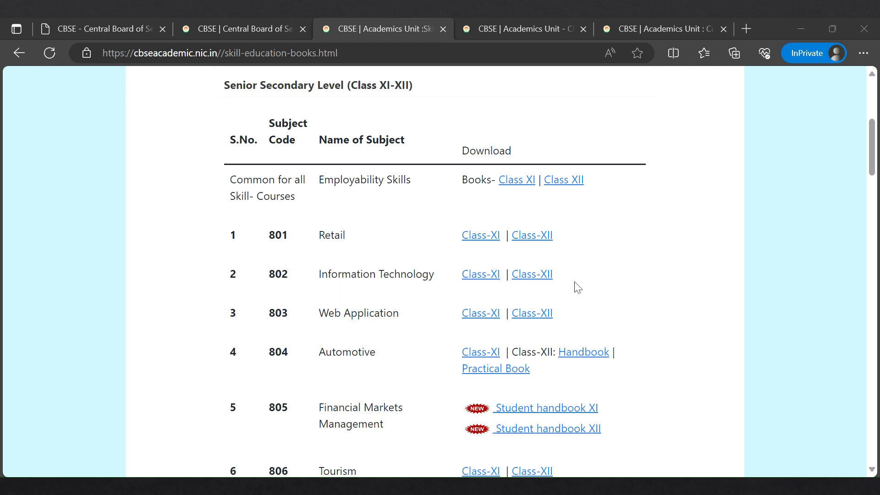
pyautogui.scroll(1, 577, 286)
pyautogui.scroll(2, 570, 236)
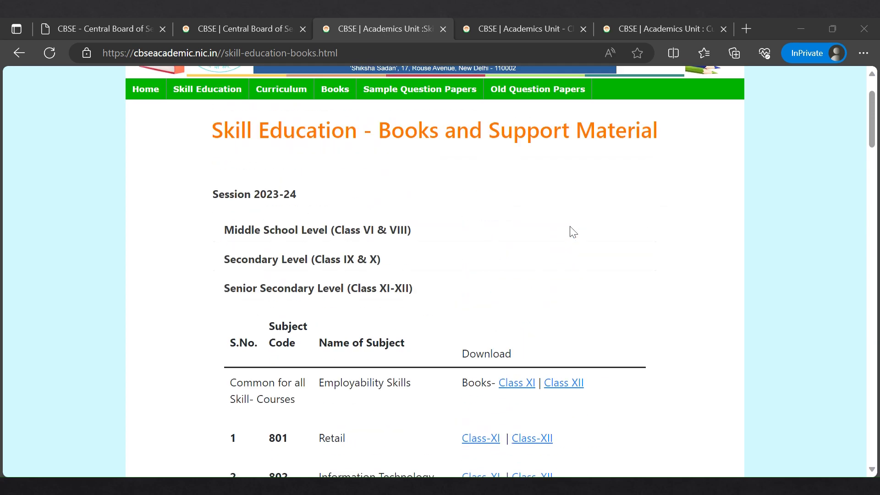
pyautogui.scroll(1, 570, 232)
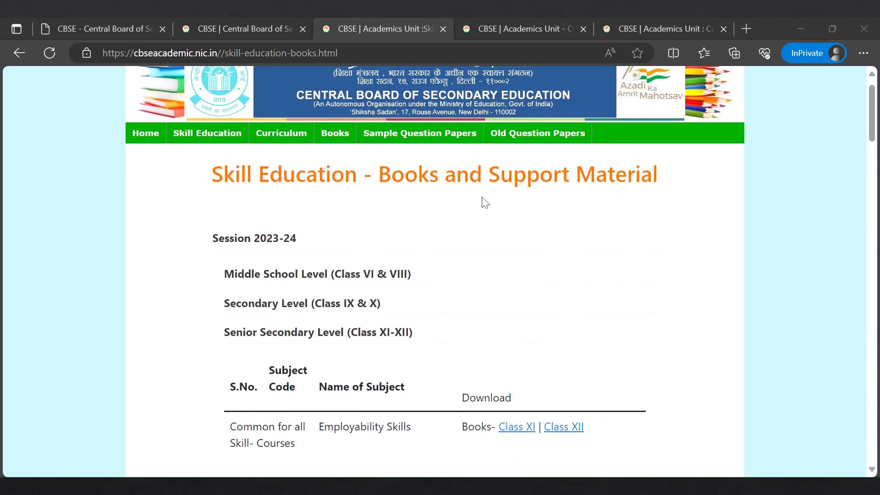
# - On the Skill Education Sample Question Papers page, expand 2023-24 Class-XII then show Class-XI SQP and MS links
pyautogui.click(427, 138)
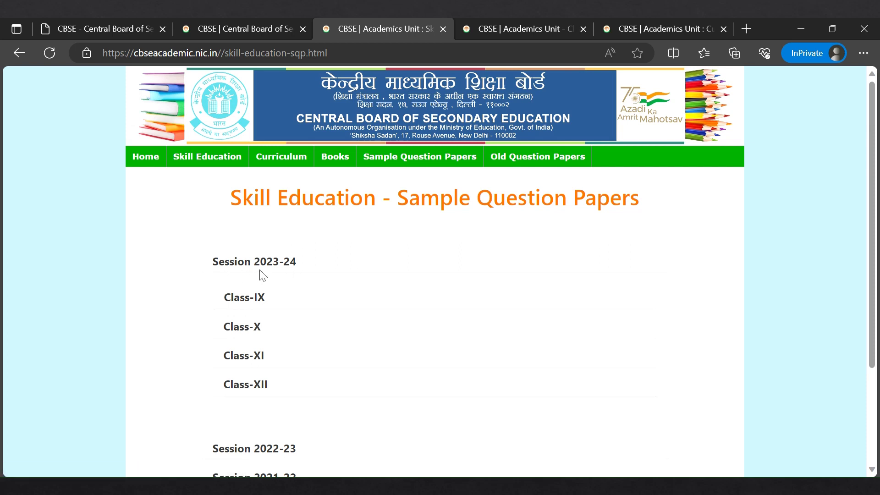
pyautogui.scroll(-1, 298, 271)
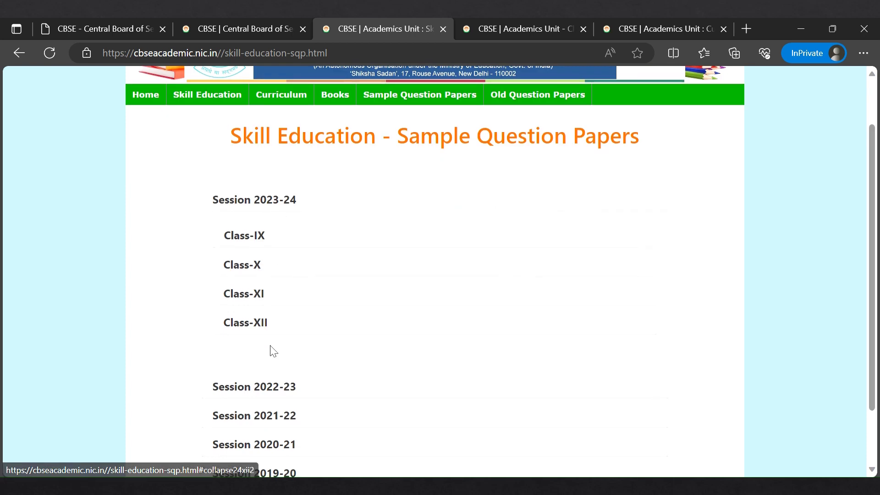
pyautogui.scroll(-1, 402, 315)
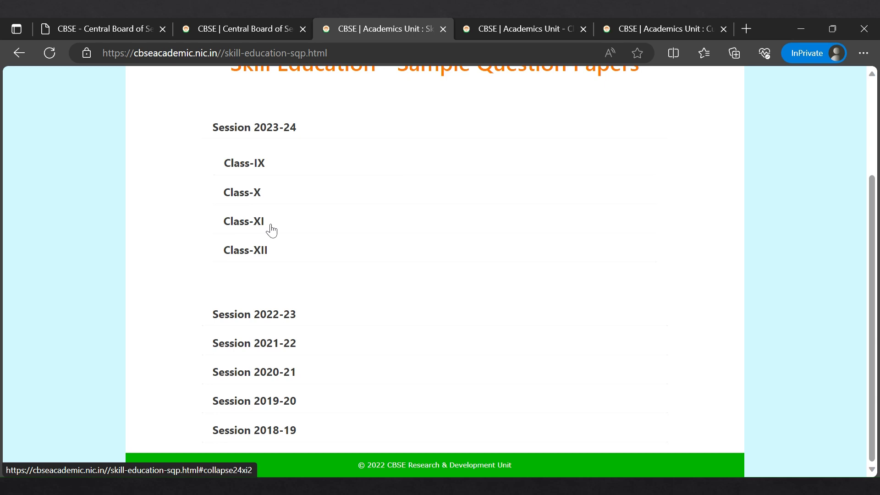
pyautogui.click(255, 252)
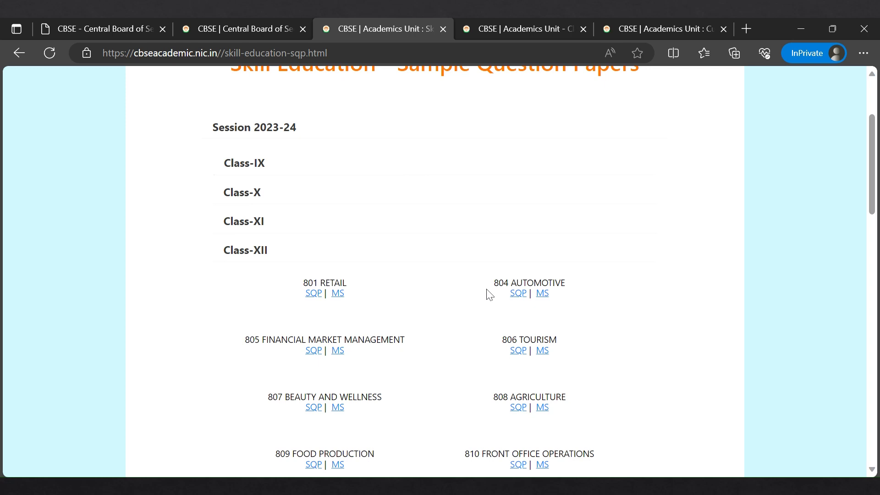
pyautogui.click(255, 221)
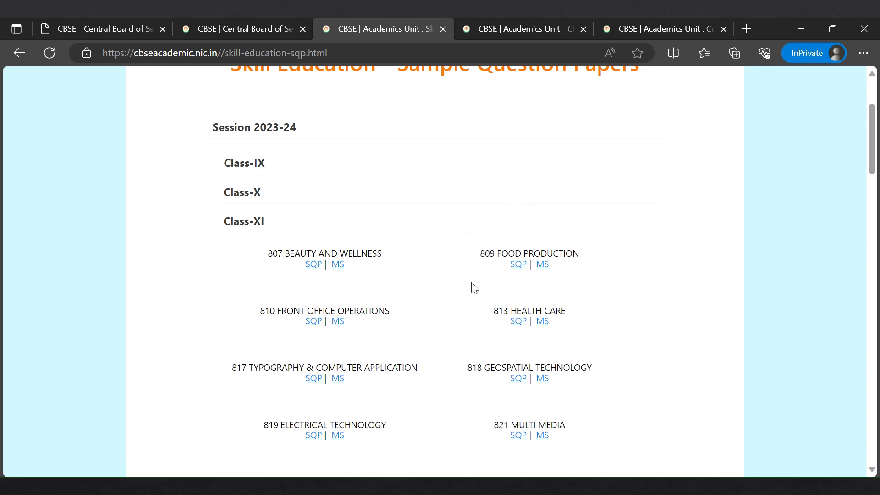
pyautogui.scroll(-4, 473, 287)
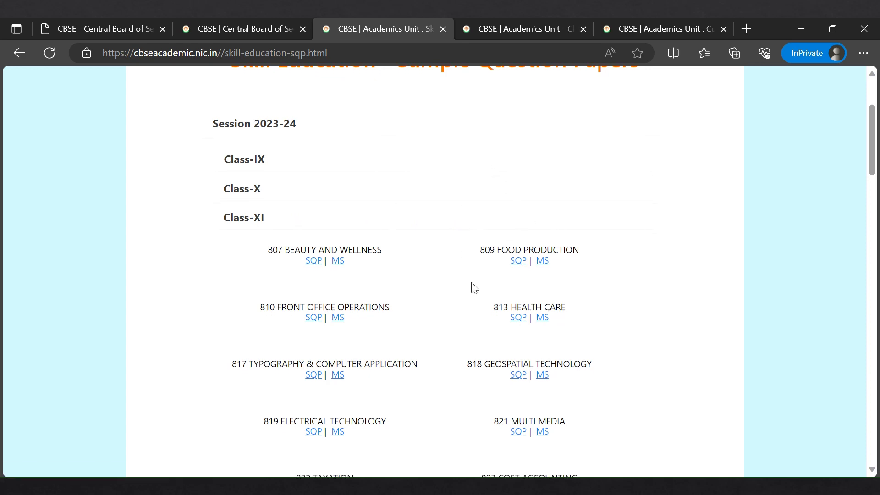
pyautogui.scroll(6, 473, 286)
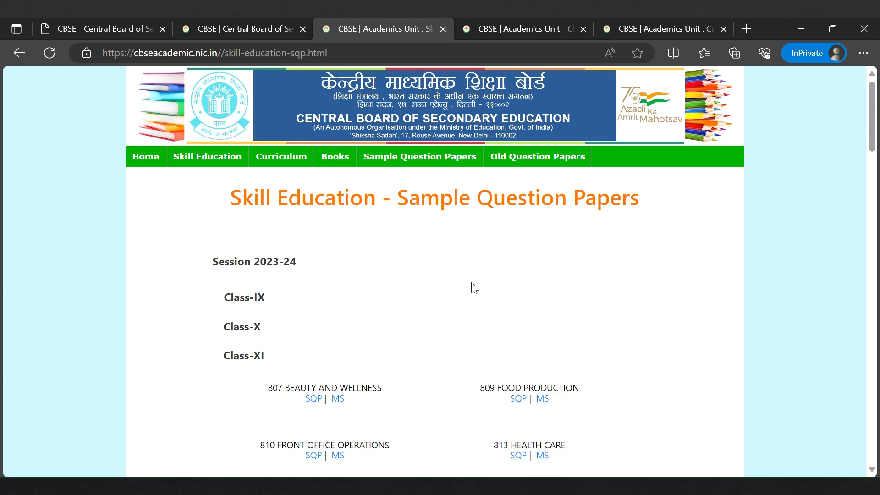
pyautogui.moveTo(413, 31); pyautogui.dragTo(416, 39)
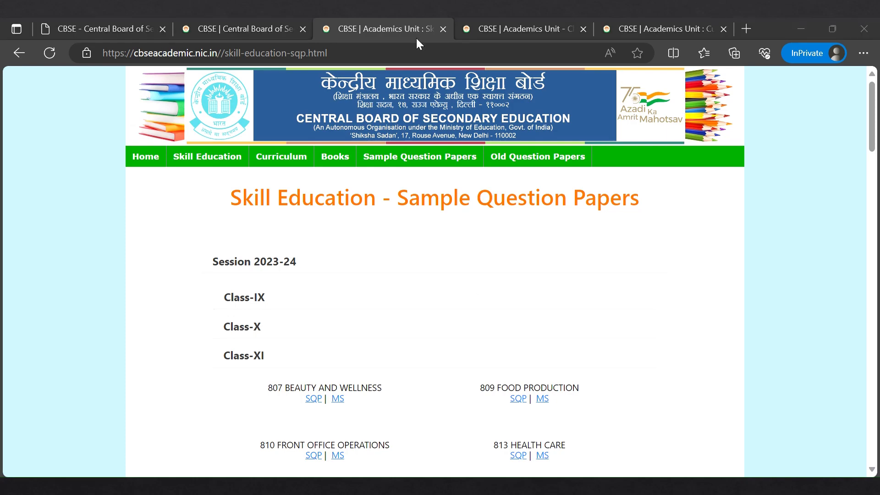